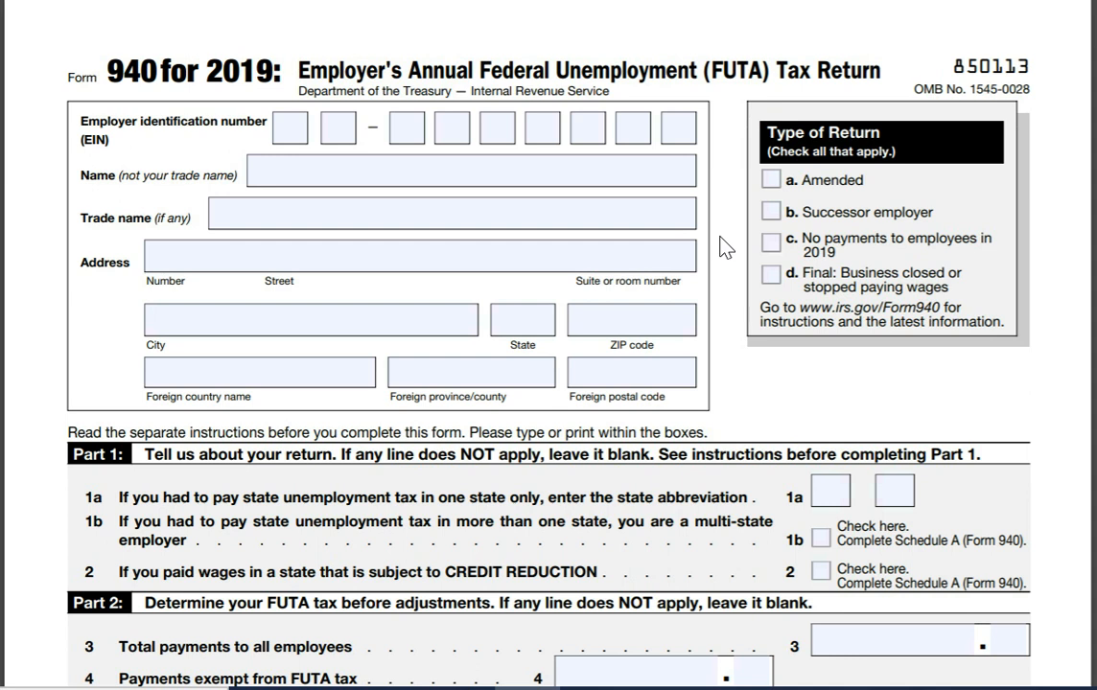
Step: Enter the employer identification number and the business name VK Consulting LLC in the header
left_click(286, 131)
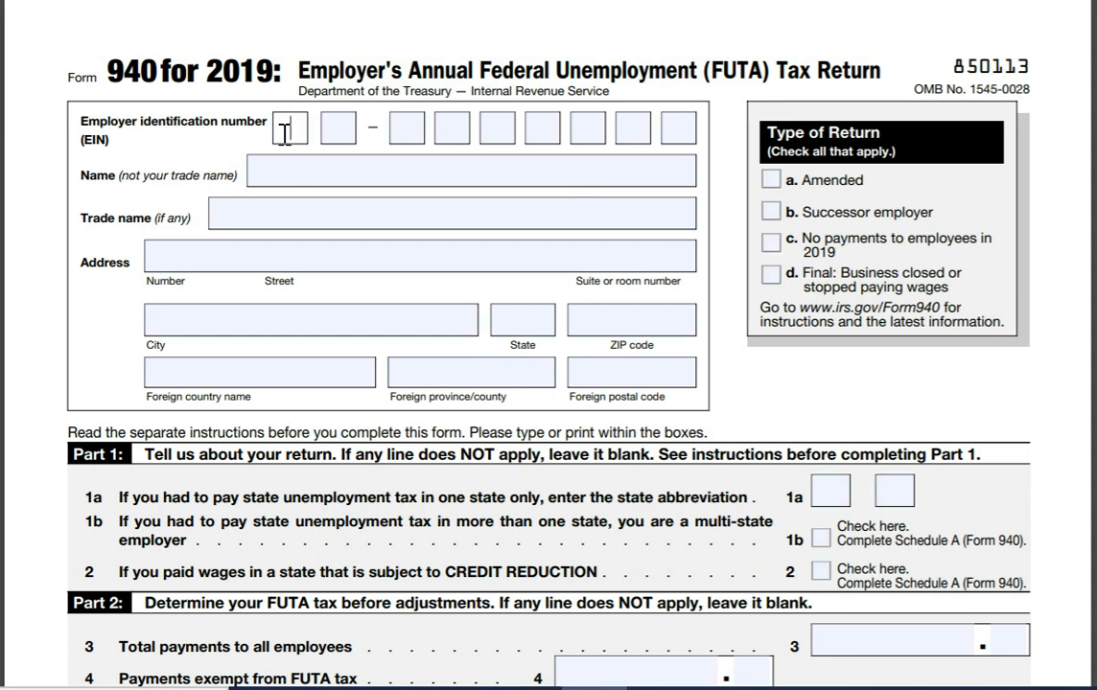
type("1")
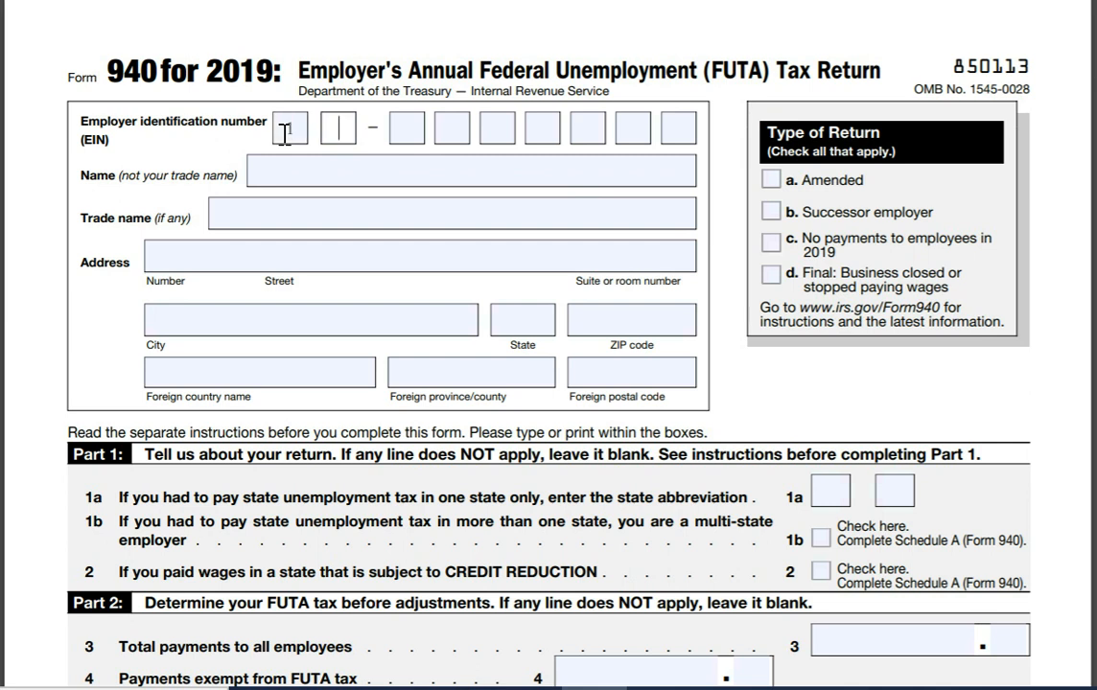
type("11111111")
key("Tab")
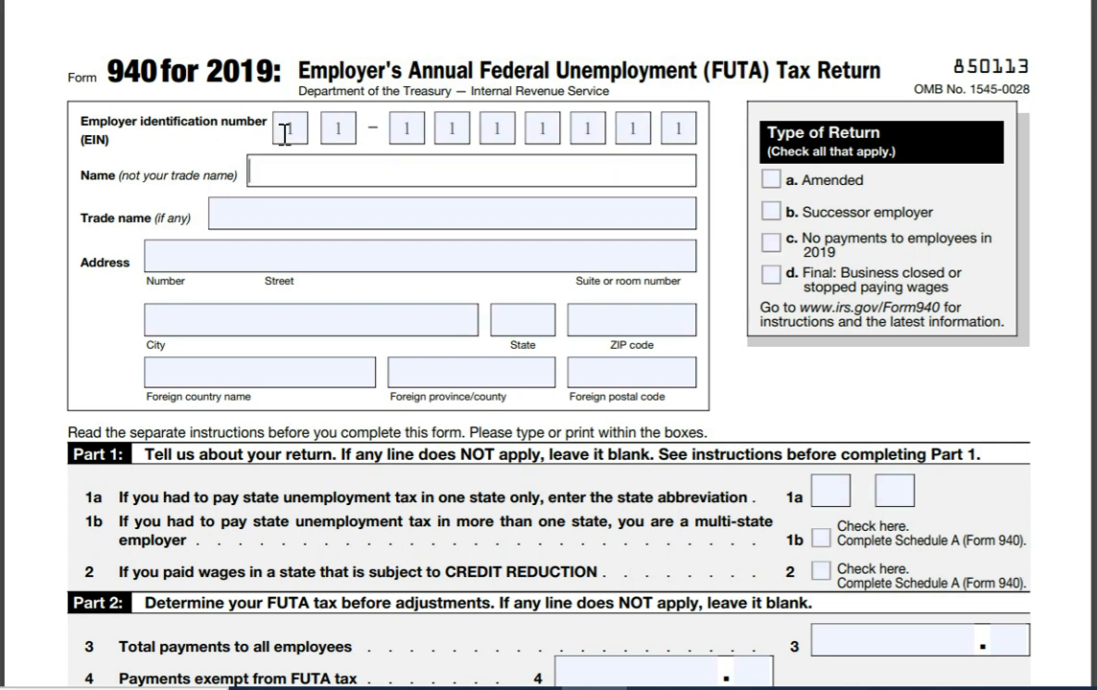
type("VK ConsultingLLC")
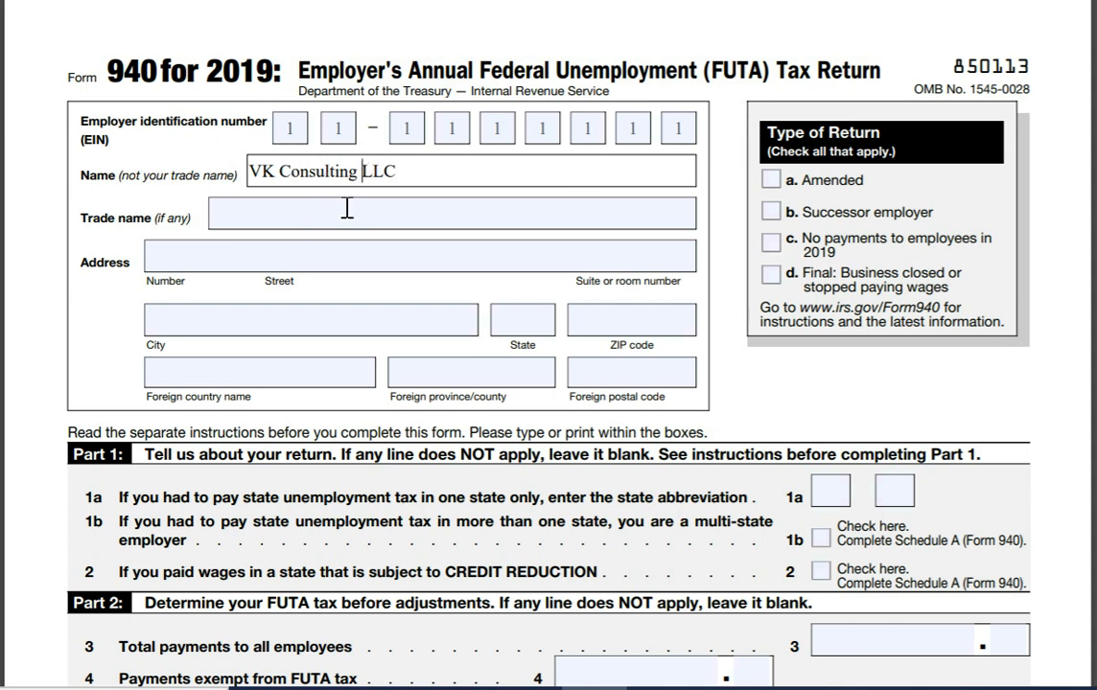
Step: Fill in the employer's street address, city, state and ZIP code, correcting a mistyped ZIP digit
left_click(285, 256)
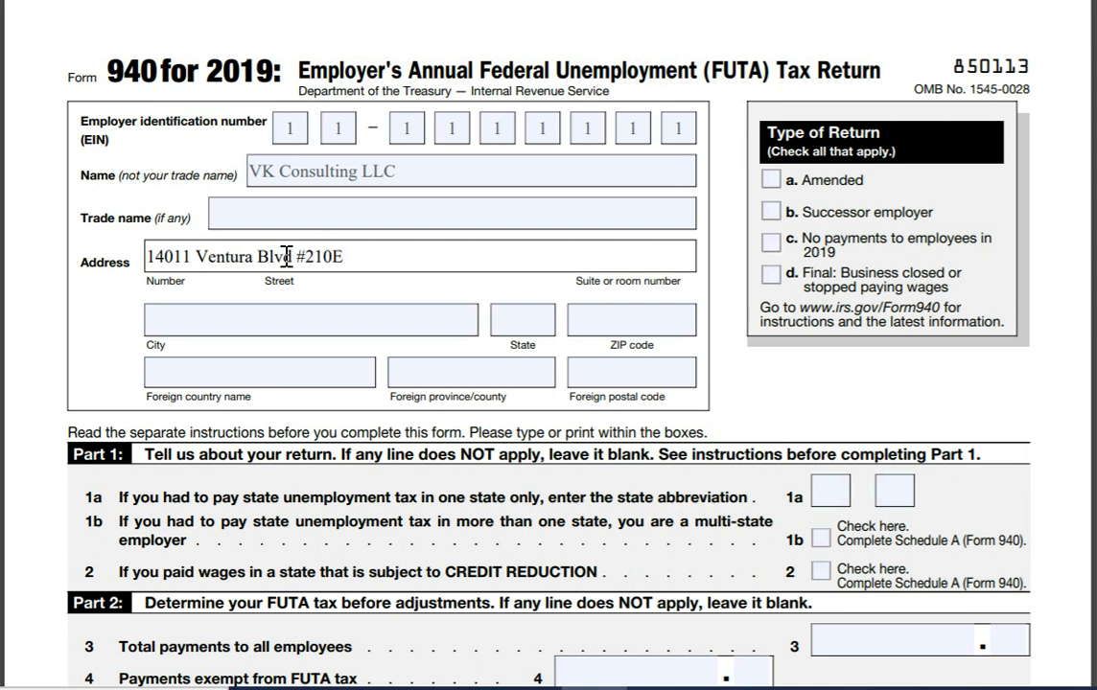
key("Tab")
type("Sherman Oaks")
key("Tab")
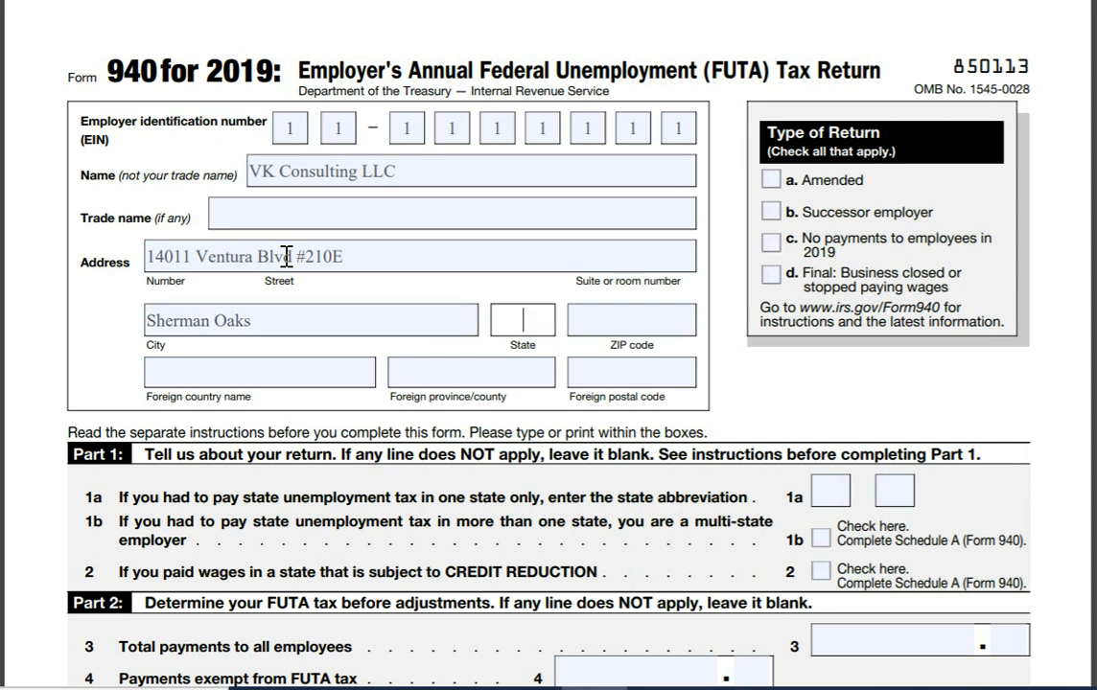
type("CA")
key("Tab")
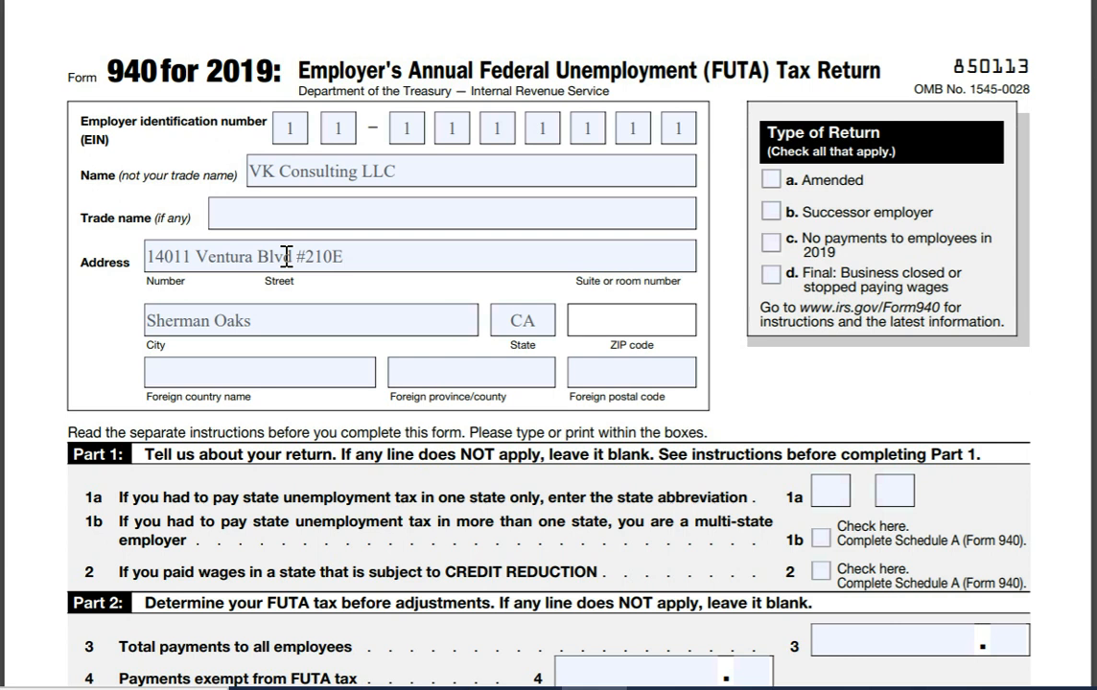
type("9140")
key("BackSpace")
type("23")
Step: Enter CA as the state abbreviation on line 1a of Part 1
scroll(549, 345, "down", 5)
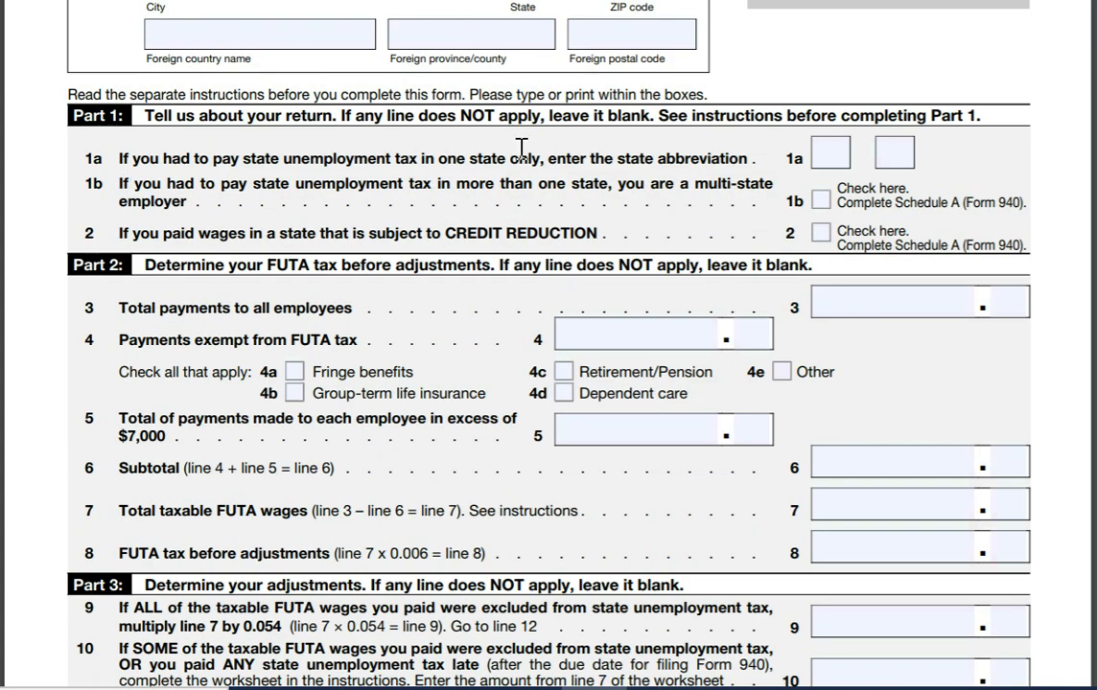
left_click(828, 153)
type("CA")
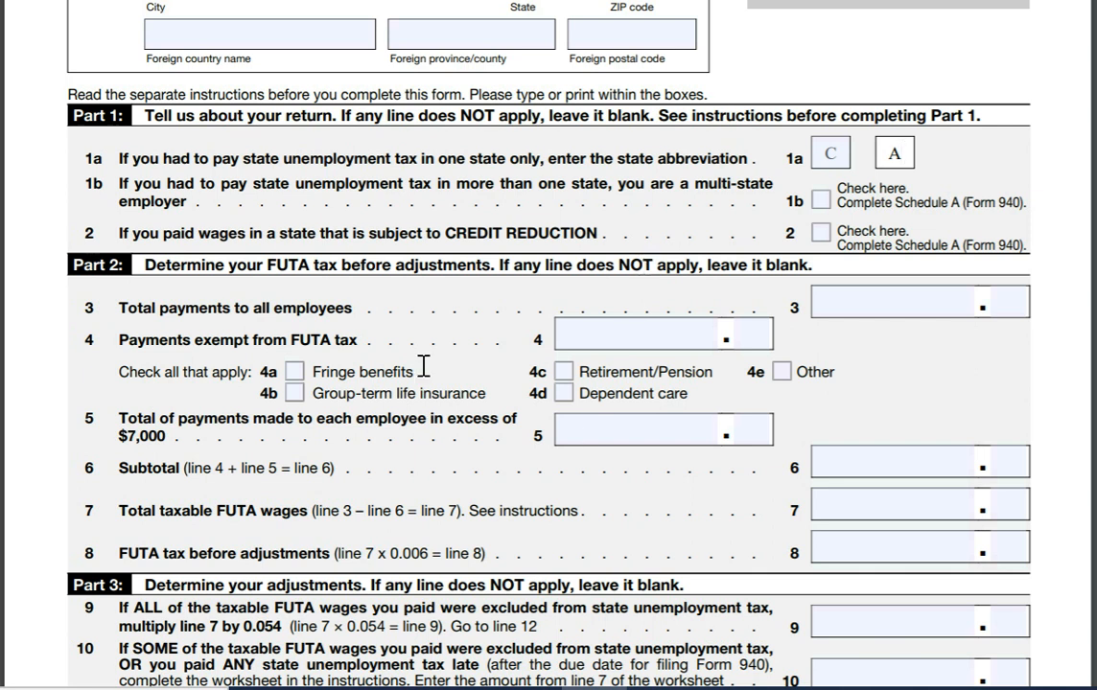
Step: Enter 60000.00 total payments on line 3 and 19000 exempt payments on line 4, checking 4c Retirement/Pension
left_click(891, 306)
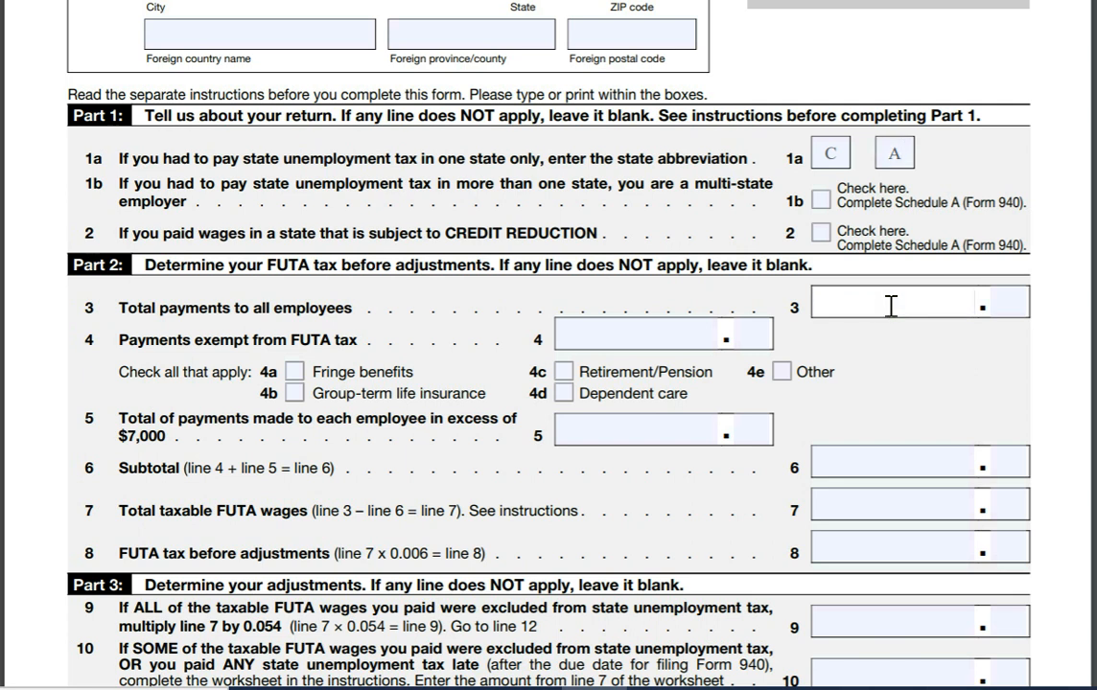
type("60000")
key("Tab")
type("00")
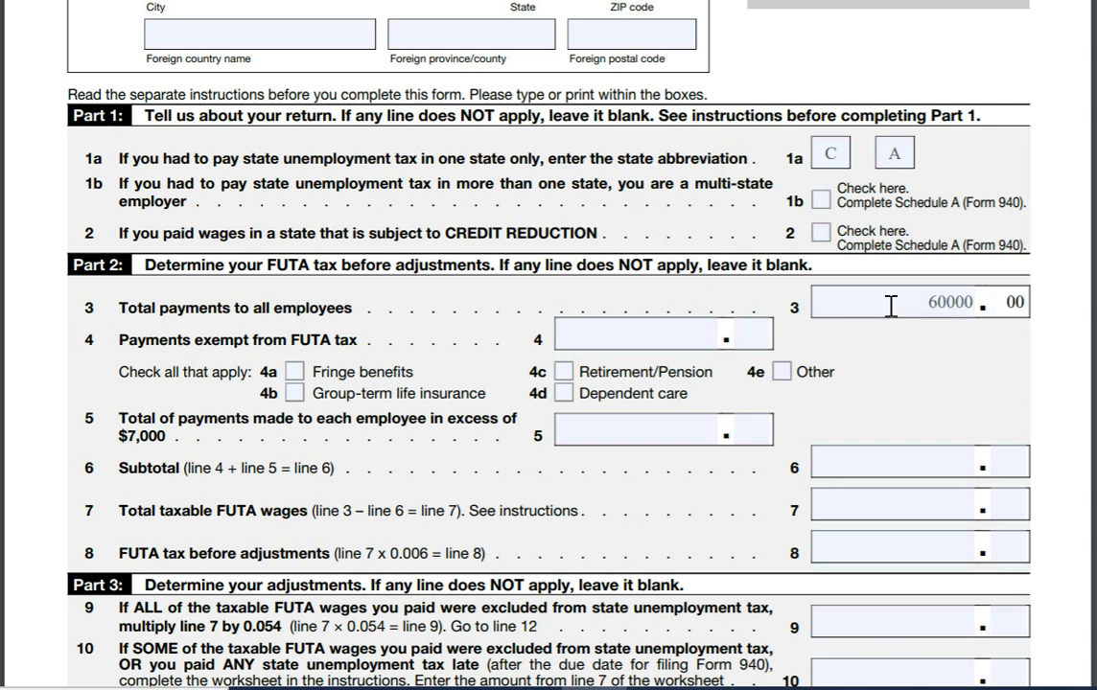
left_click(563, 372)
left_click(622, 337)
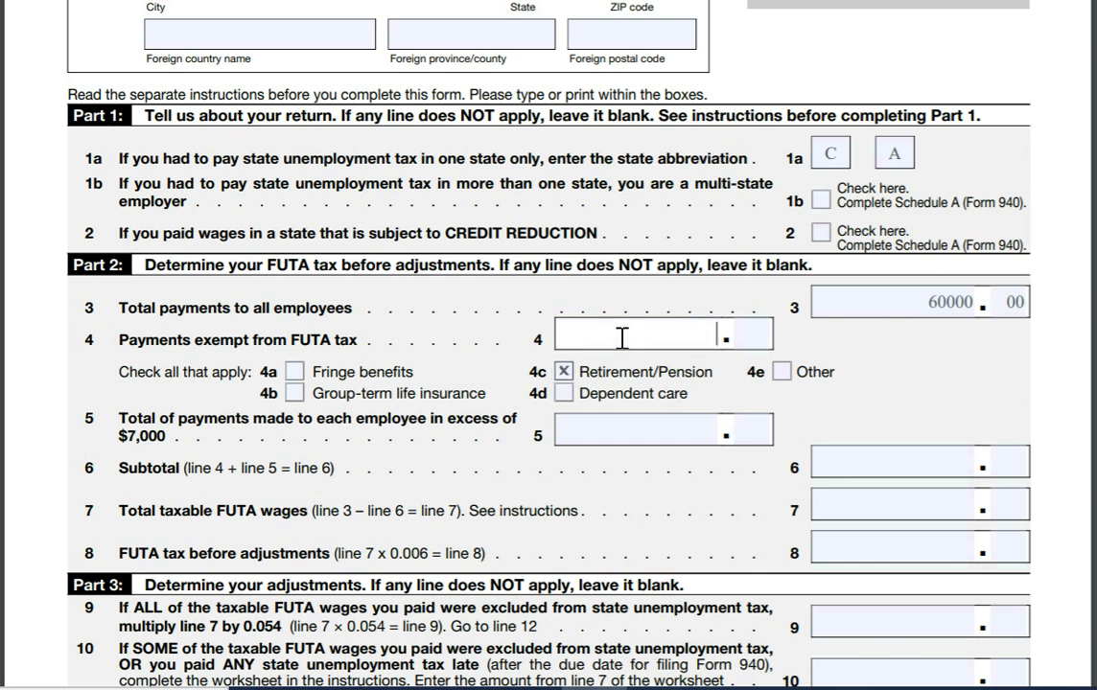
type("19000")
key("Return")
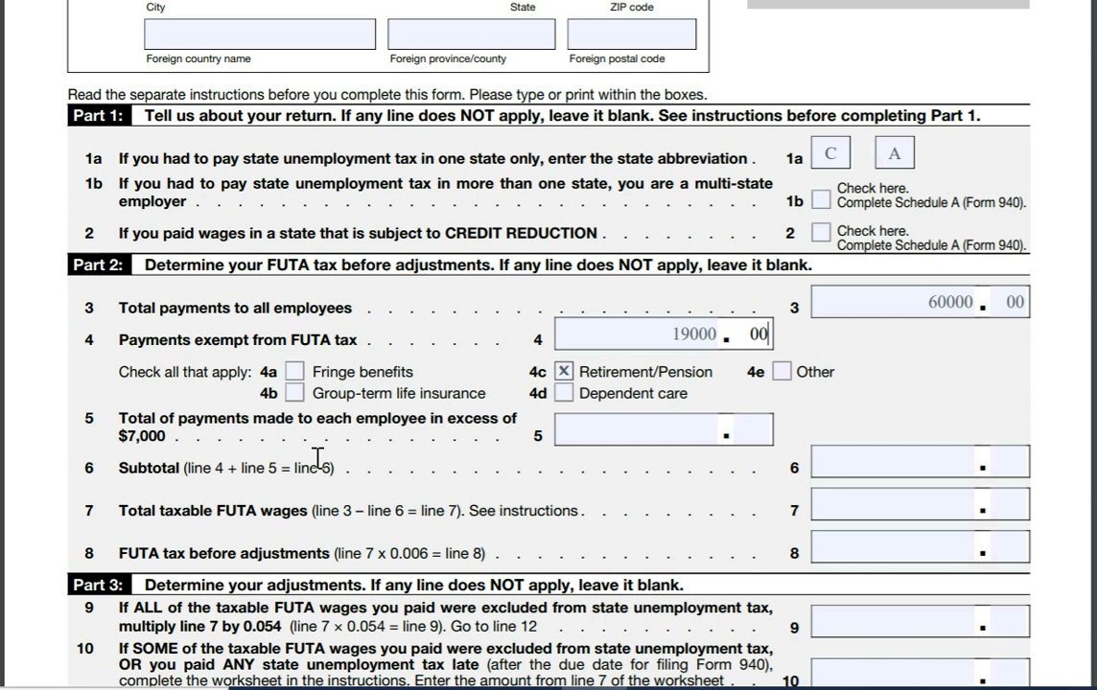
Step: Enter 34000.00 excess payments on line 5 and a 53000.00 subtotal on line 6
left_click(627, 432)
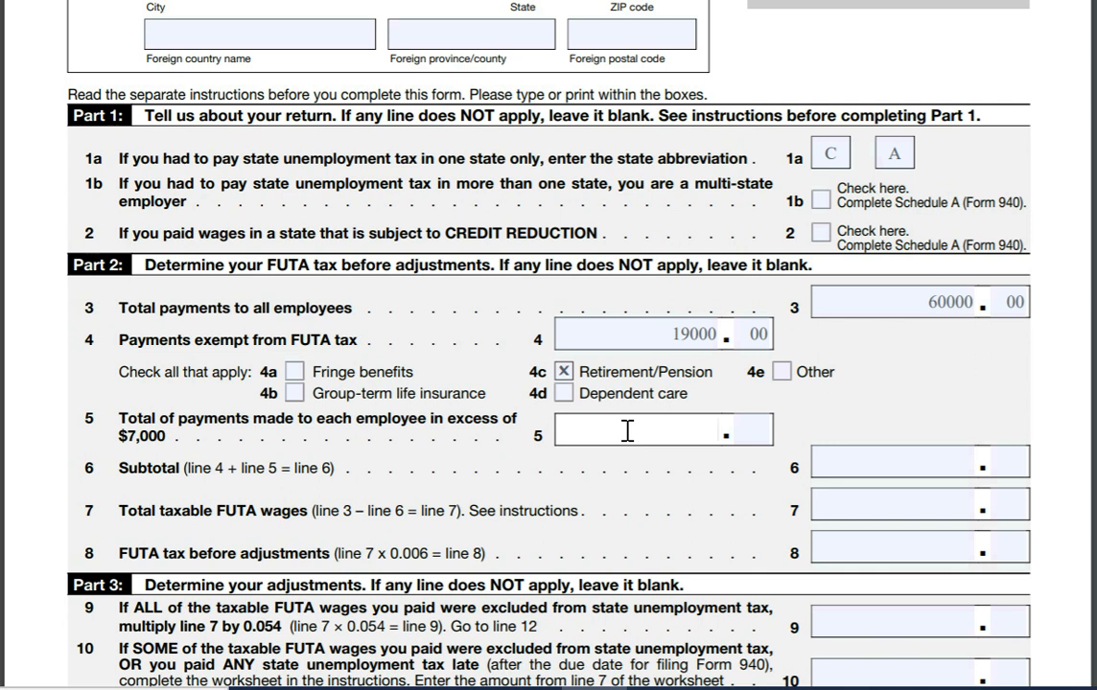
type("34000")
key("Tab")
type("00")
key("Tab")
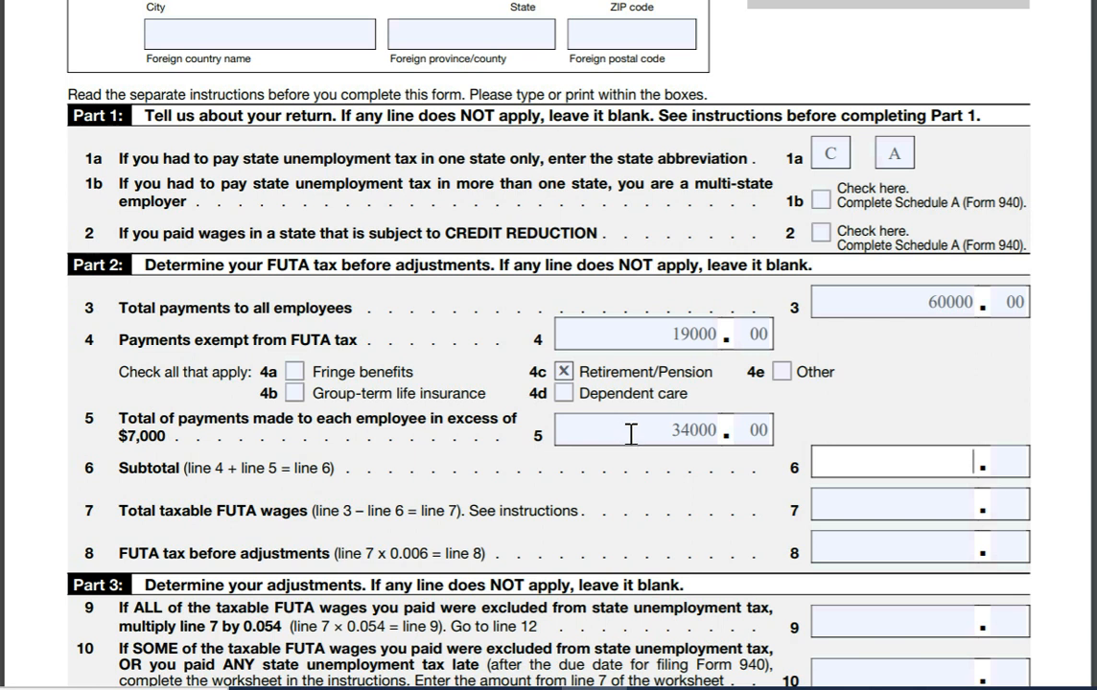
type("53000")
key("Tab")
type("00")
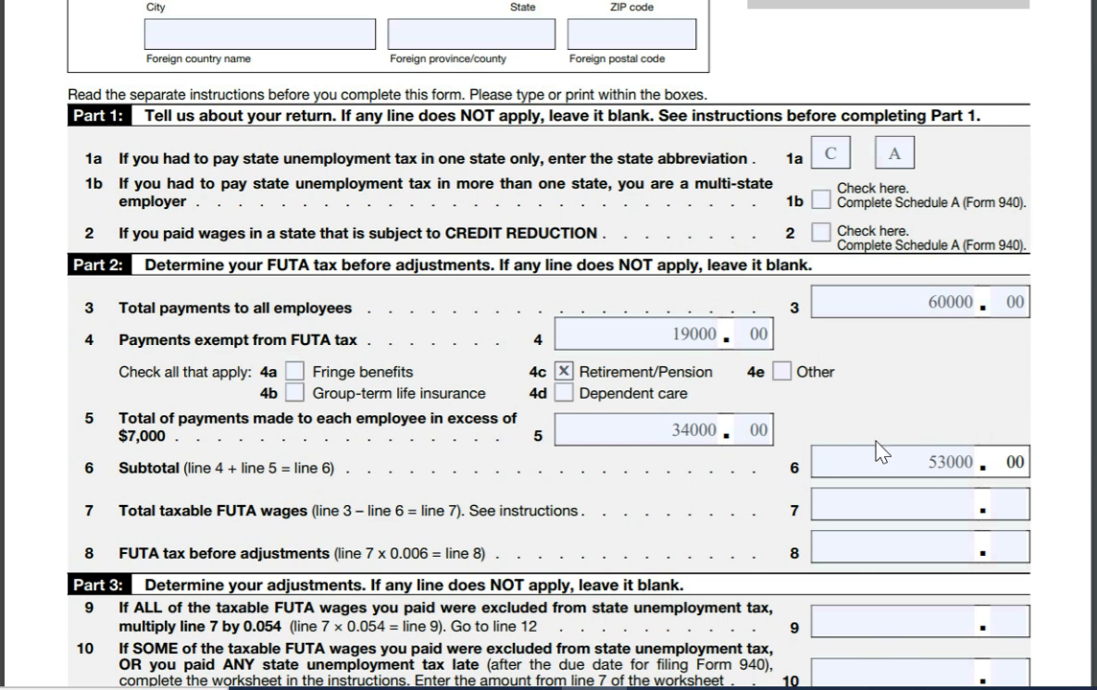
Step: Enter 7000 taxable FUTA wages on line 7 and 42 FUTA tax on line 8
left_click(946, 503)
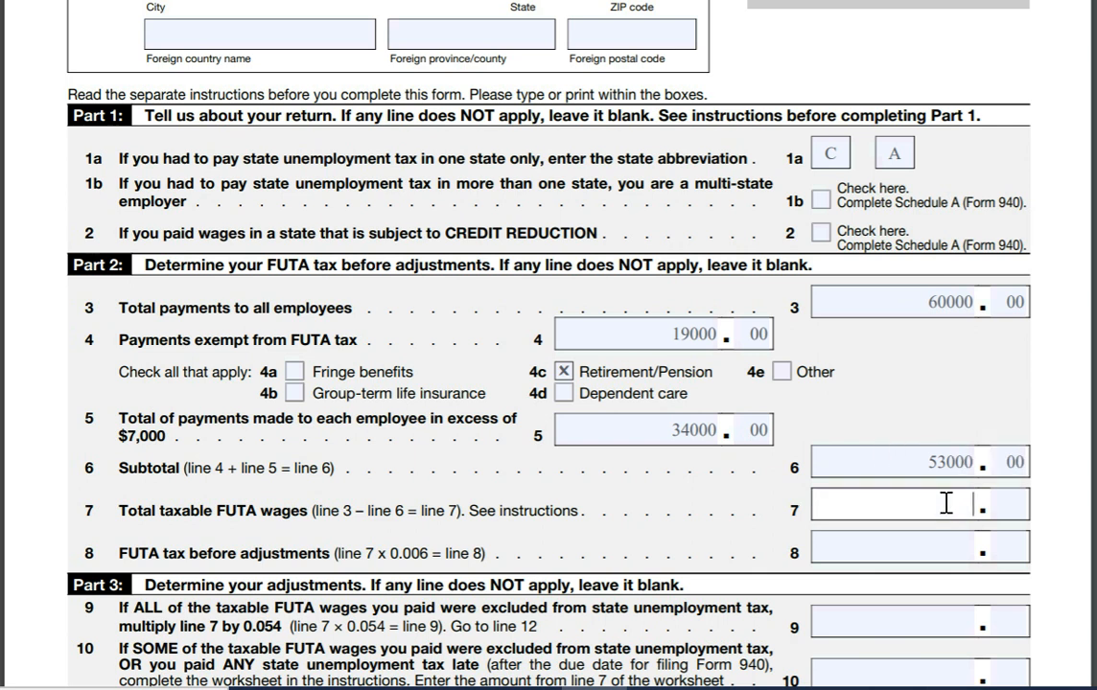
type("7000")
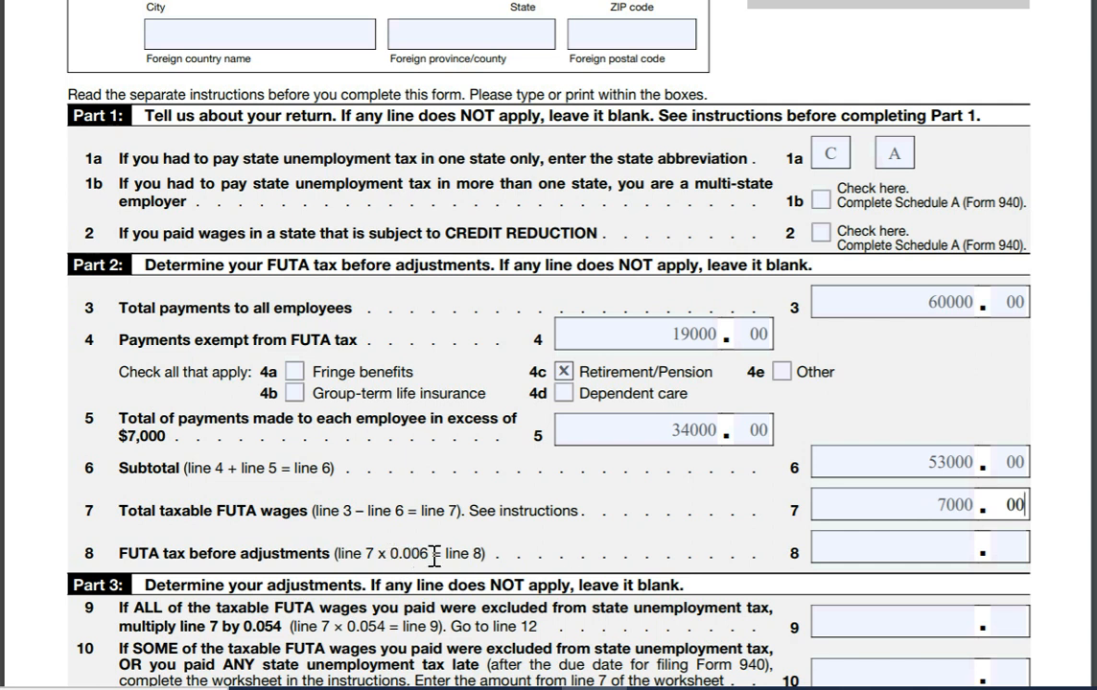
left_click(929, 547)
type("42")
key("Tab")
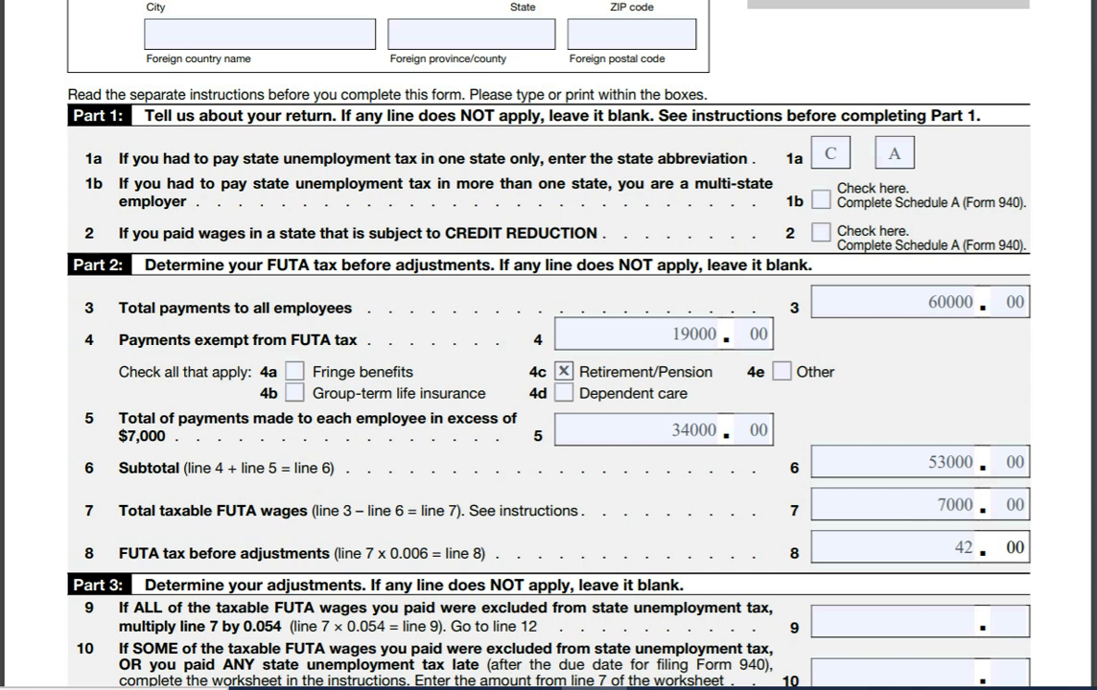
Step: Enter 42.00 total FUTA tax on line 12 and 0 deposited on line 13
scroll(1059, 156, "down", 5)
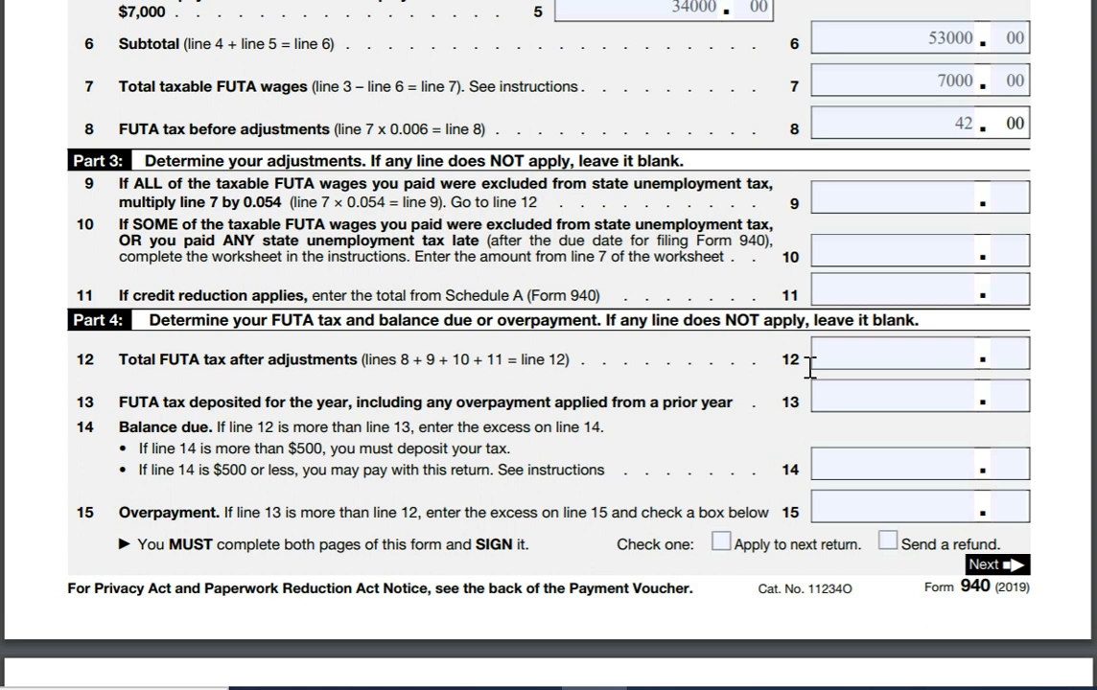
left_click(943, 351)
type("42")
key("Tab")
type("00")
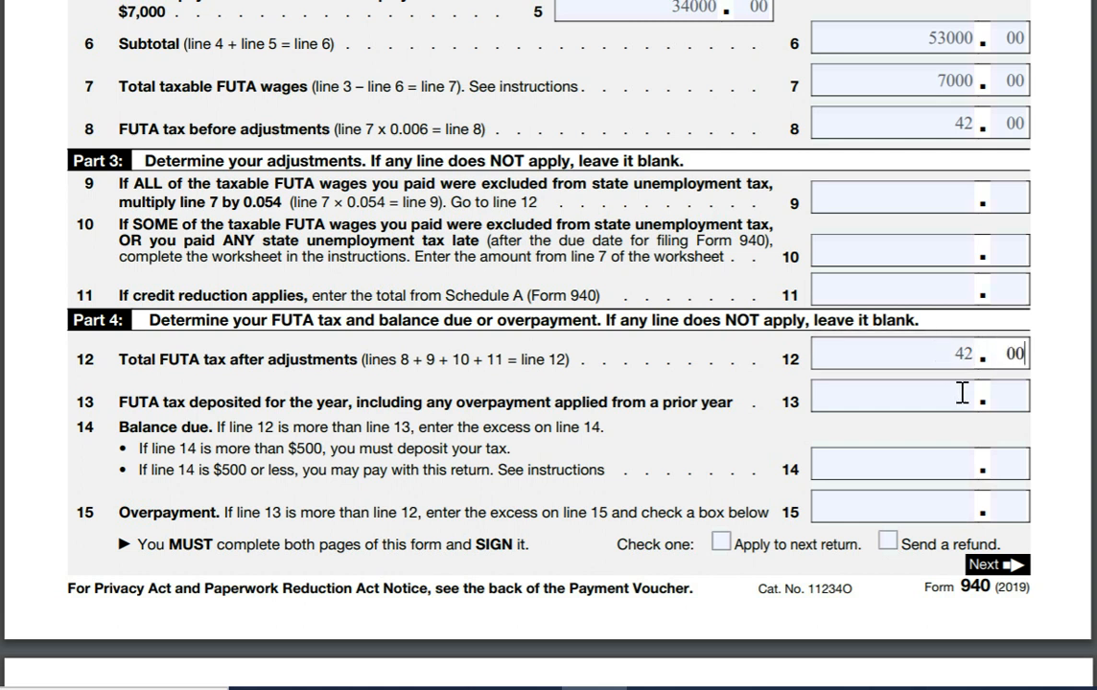
left_click(954, 394)
type("0")
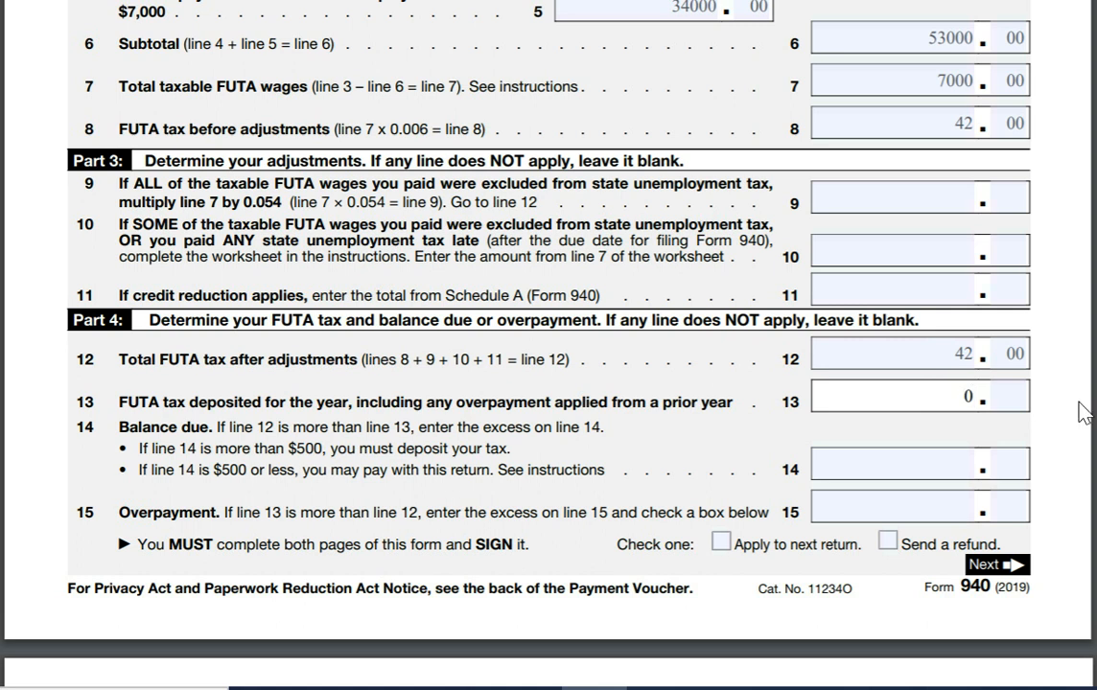
Step: Enter a 42 balance due on line 14 and 0 overpayment on line 15
scroll(549, 345, "down", 2)
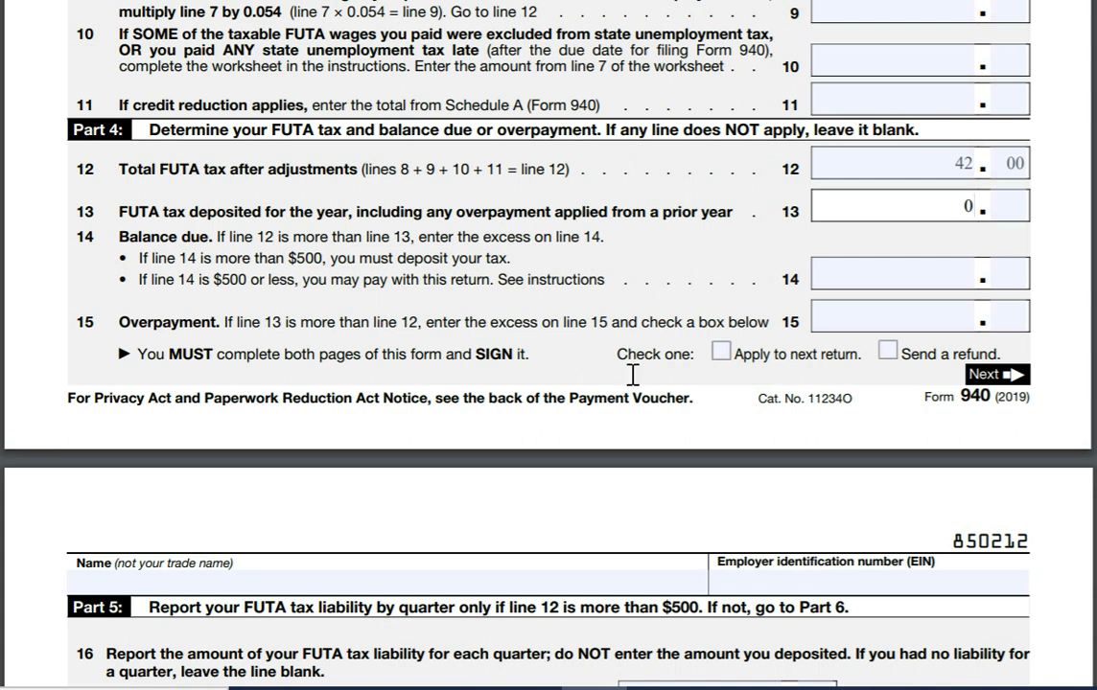
left_click(921, 268)
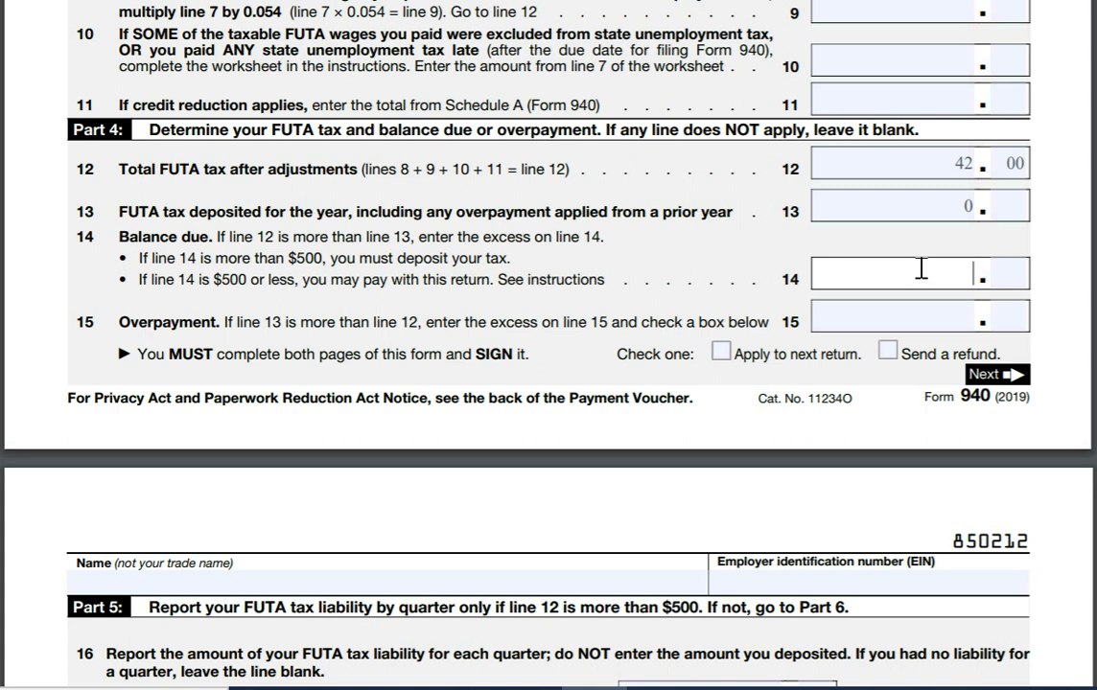
type("42")
key("Return")
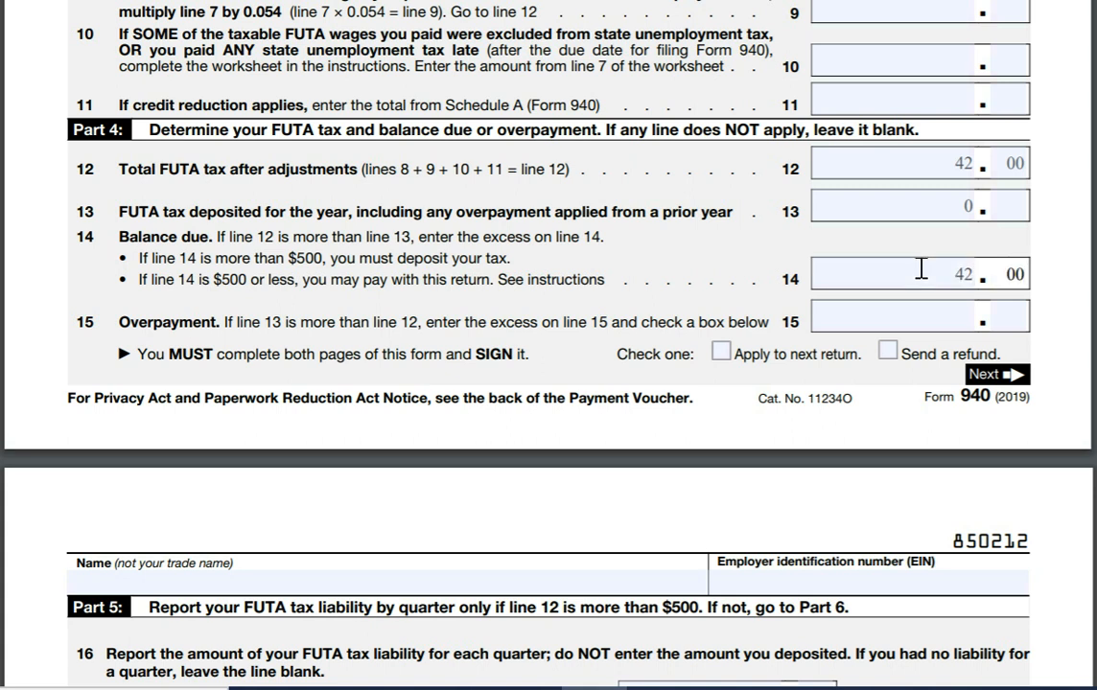
left_click(928, 316)
type("0")
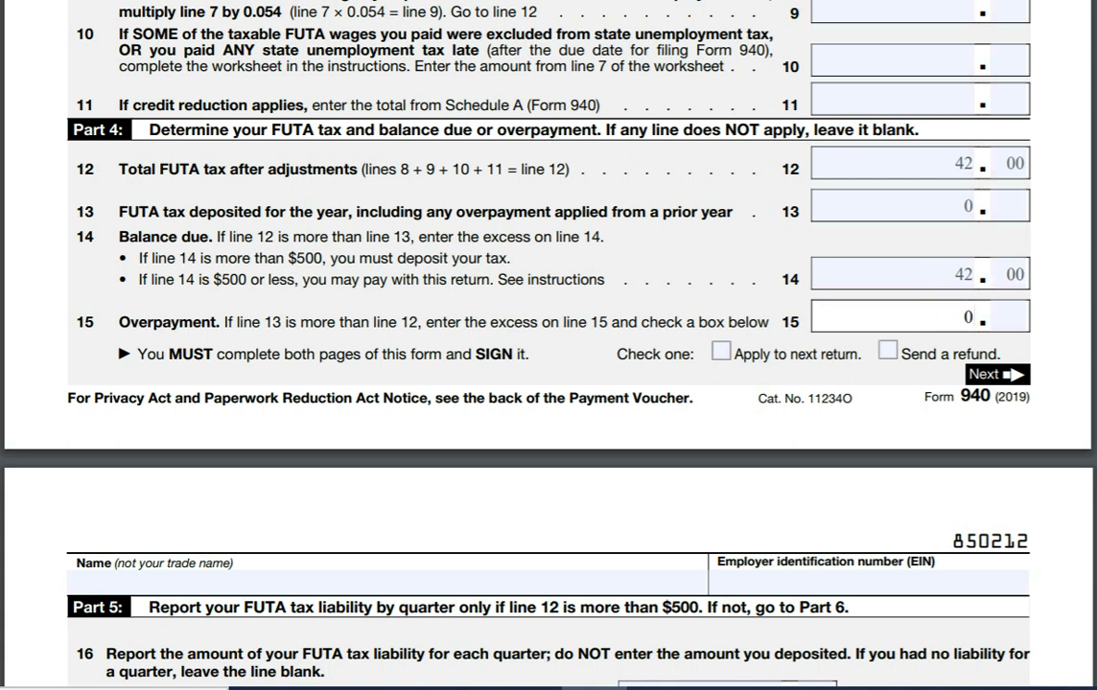
Step: Enter VK Consulting LLC and the employer identification number in the page 2 header
scroll(455, 342, "down", 5)
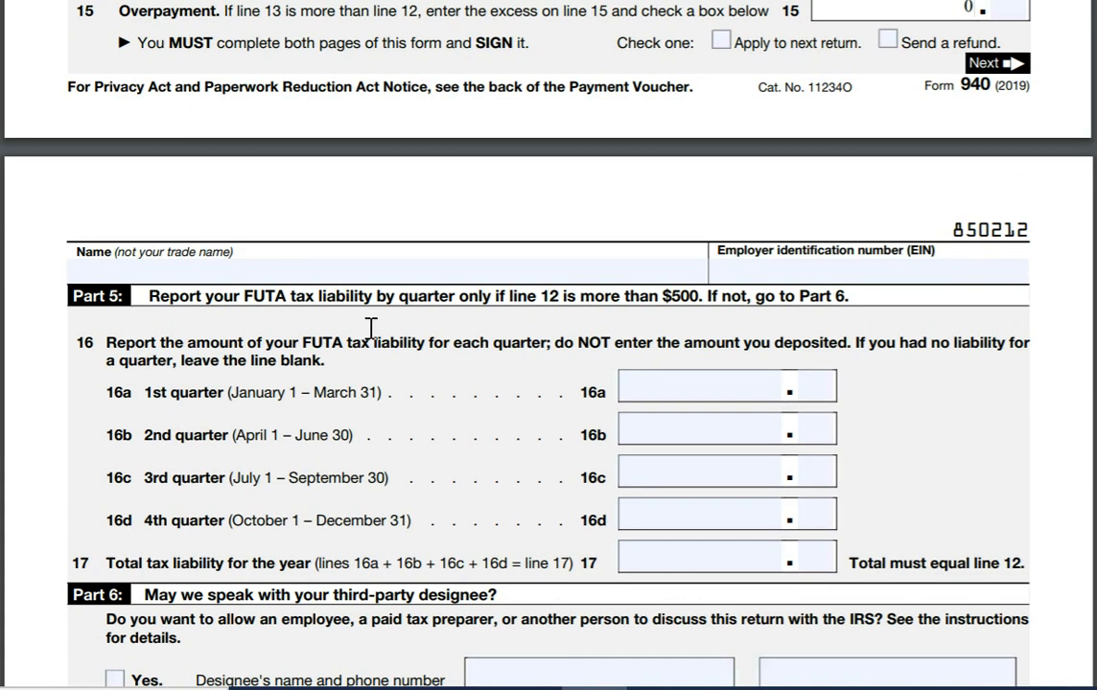
left_click(312, 262)
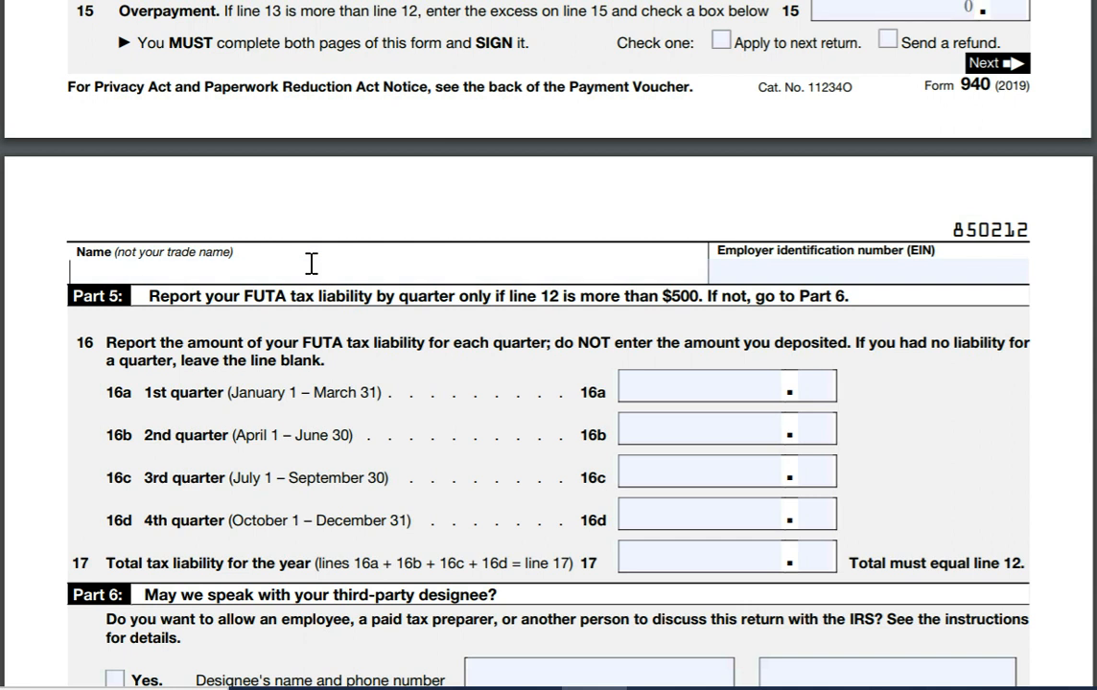
type("VK Consul")
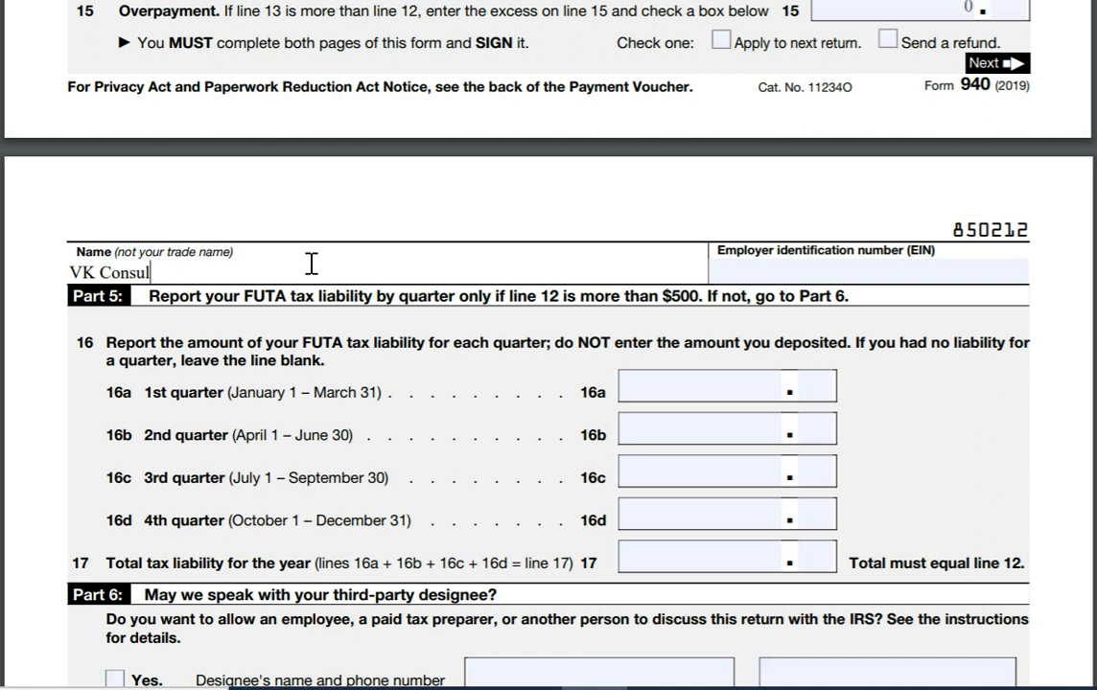
type("tingLLC")
key("Tab")
left_click(179, 273)
key("Tab")
type("11-11")
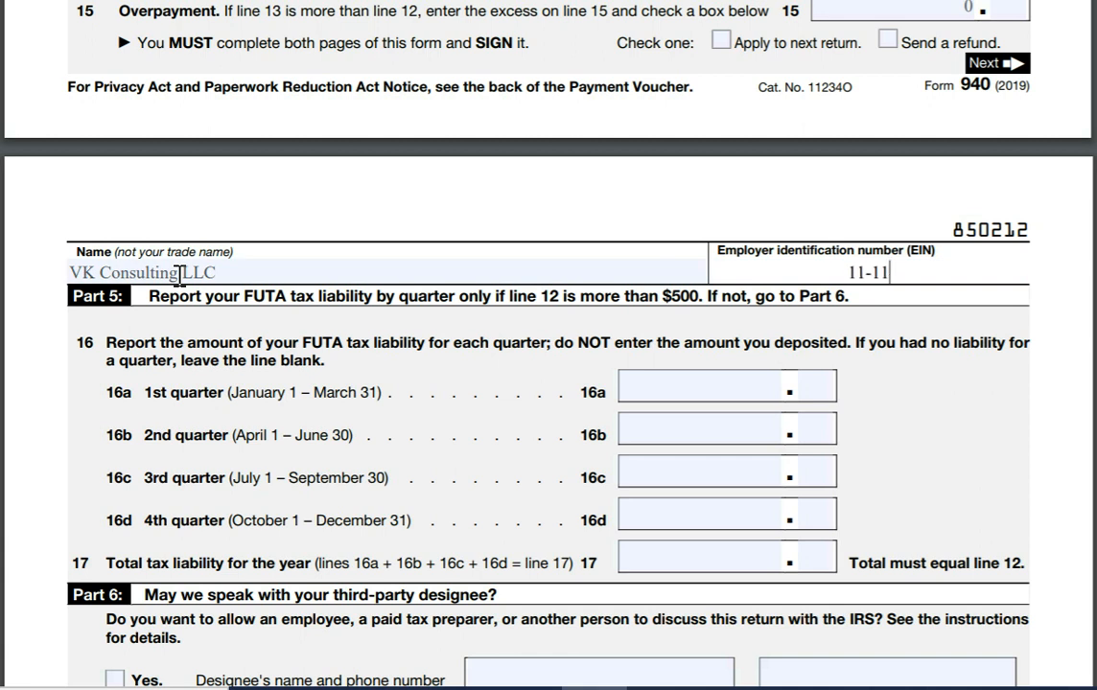
type("11111")
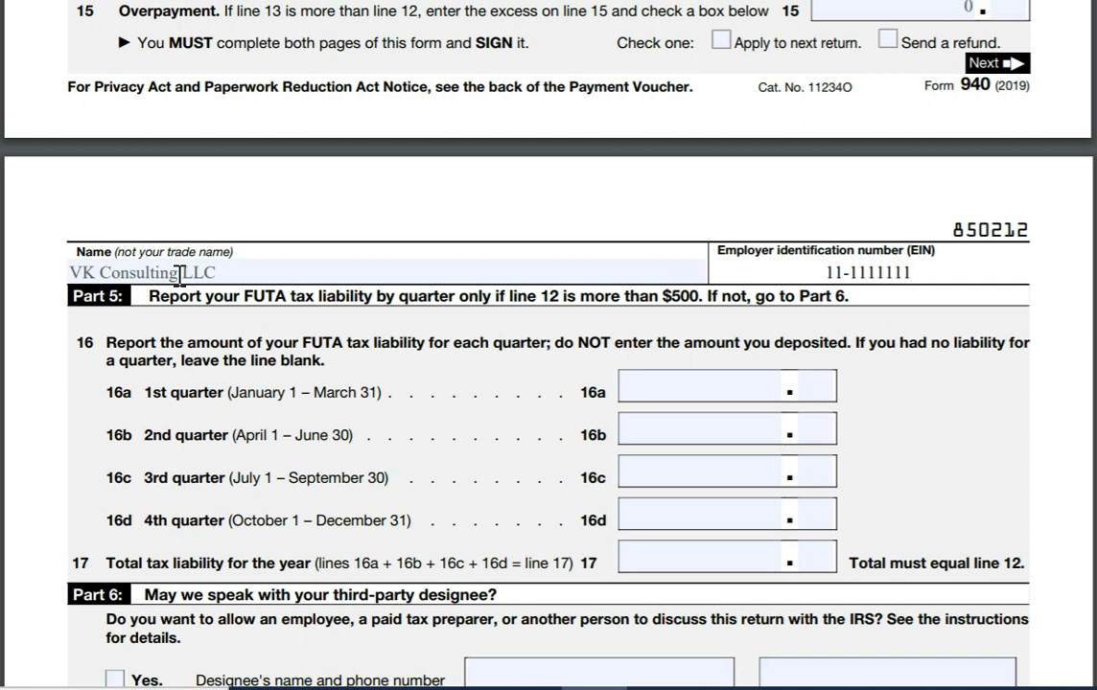
Step: Enter quarterly liabilities 0, 0, 0 and 42 on lines 16a–16d, and 42 on line 17
left_click(750, 389)
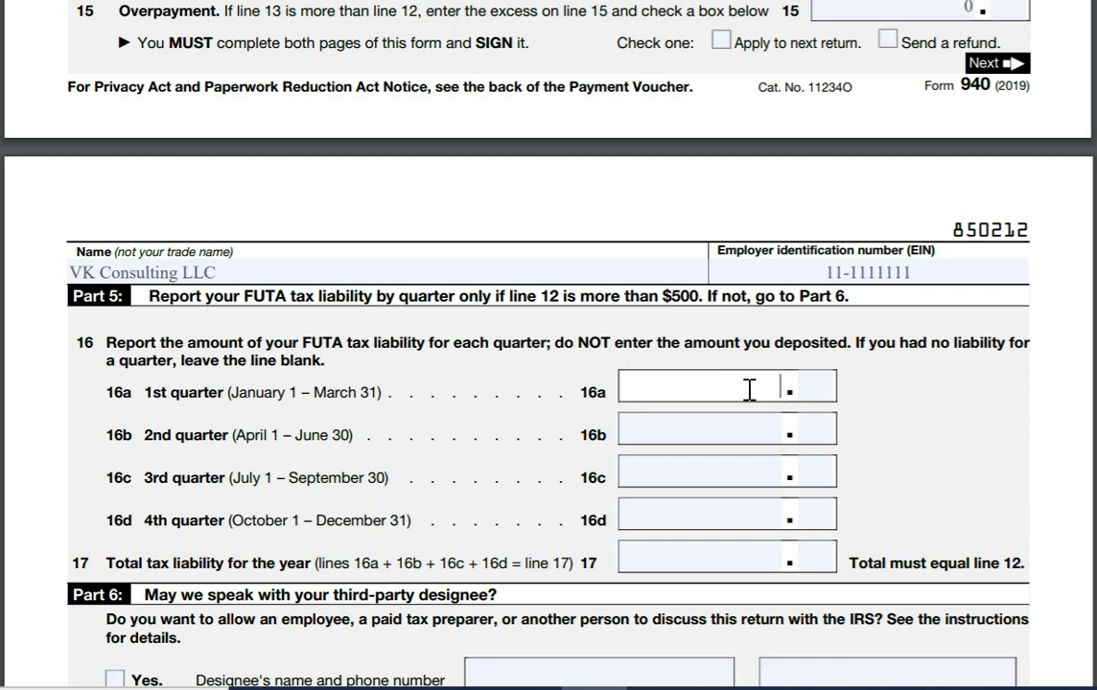
type("0")
left_click(756, 436)
type("0")
left_click(781, 477)
type("0")
left_click(773, 519)
type("42")
key("Tab")
left_click(757, 557)
type("42")
key("Tab")
Step: Complete line 17 as 42.00, then move down to the Paid Preparer section's name field
type("00")
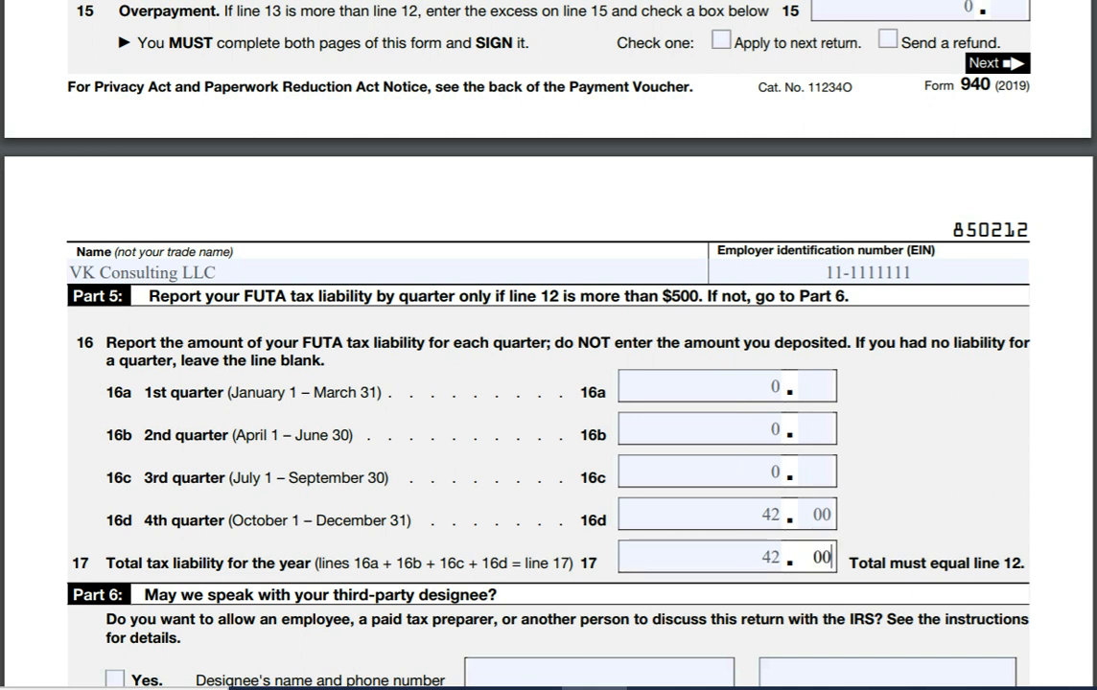
scroll(549, 345, "down", 5)
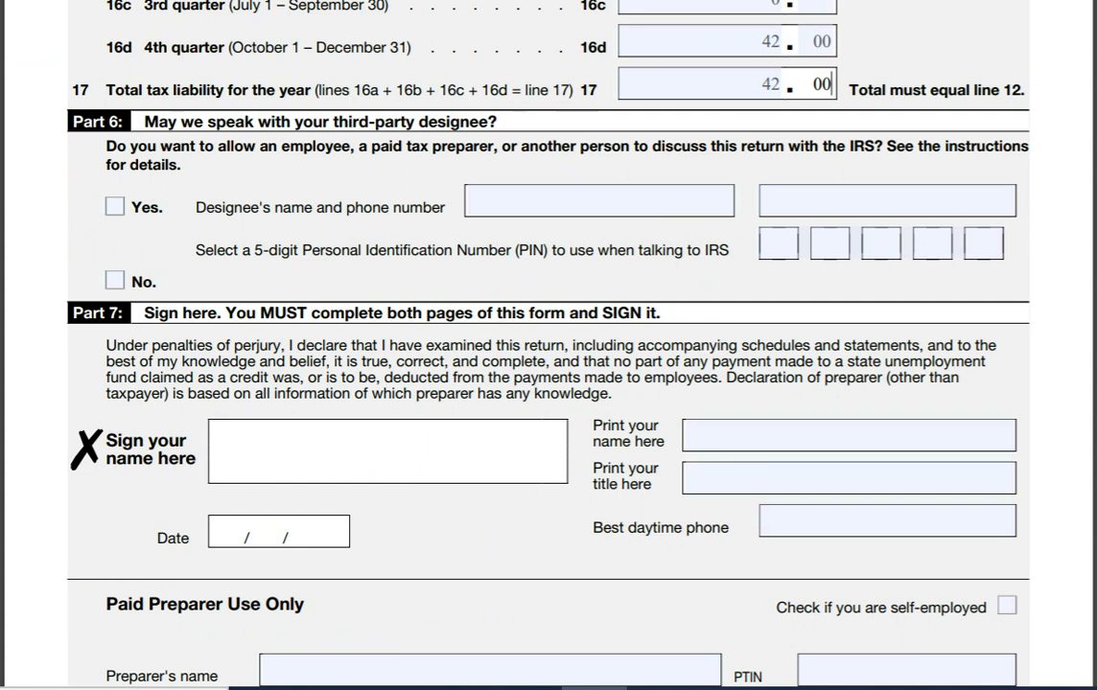
scroll(548, 345, "down", 5)
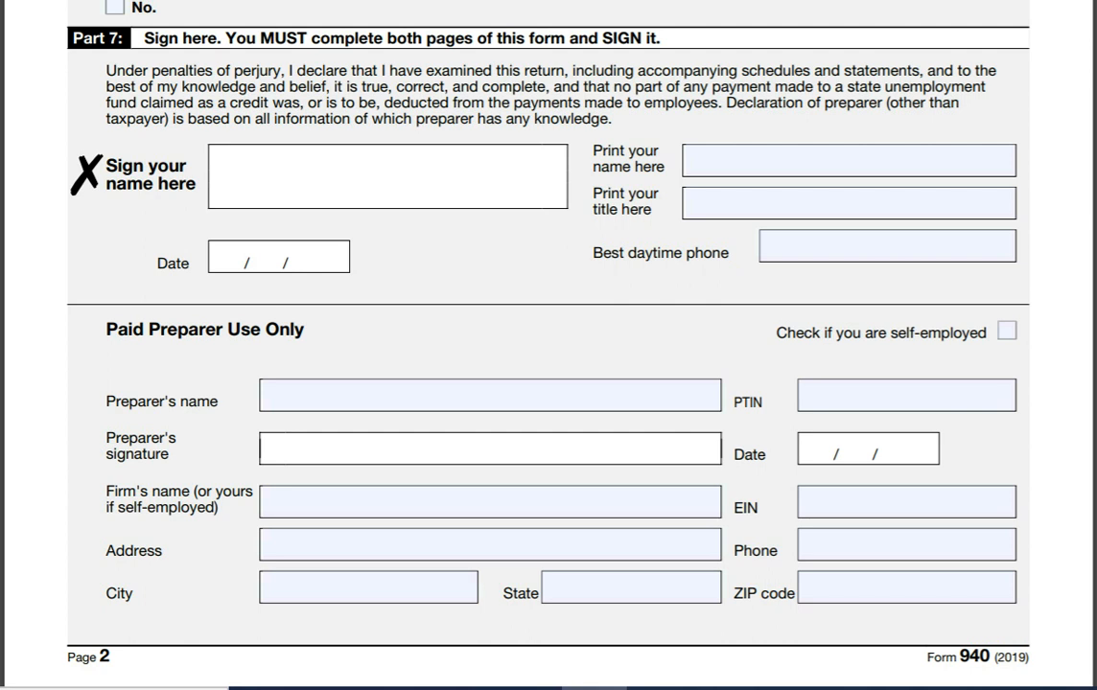
scroll(548, 345, "down", 2)
scroll(549, 345, "up", 2)
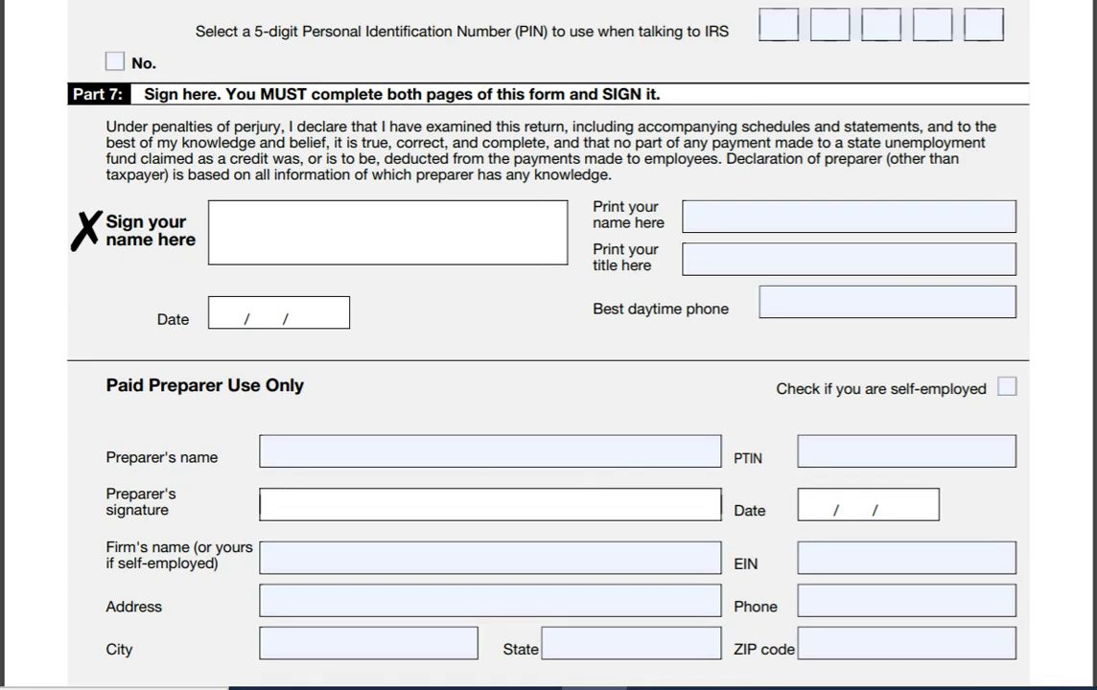
scroll(549, 345, "down", 4)
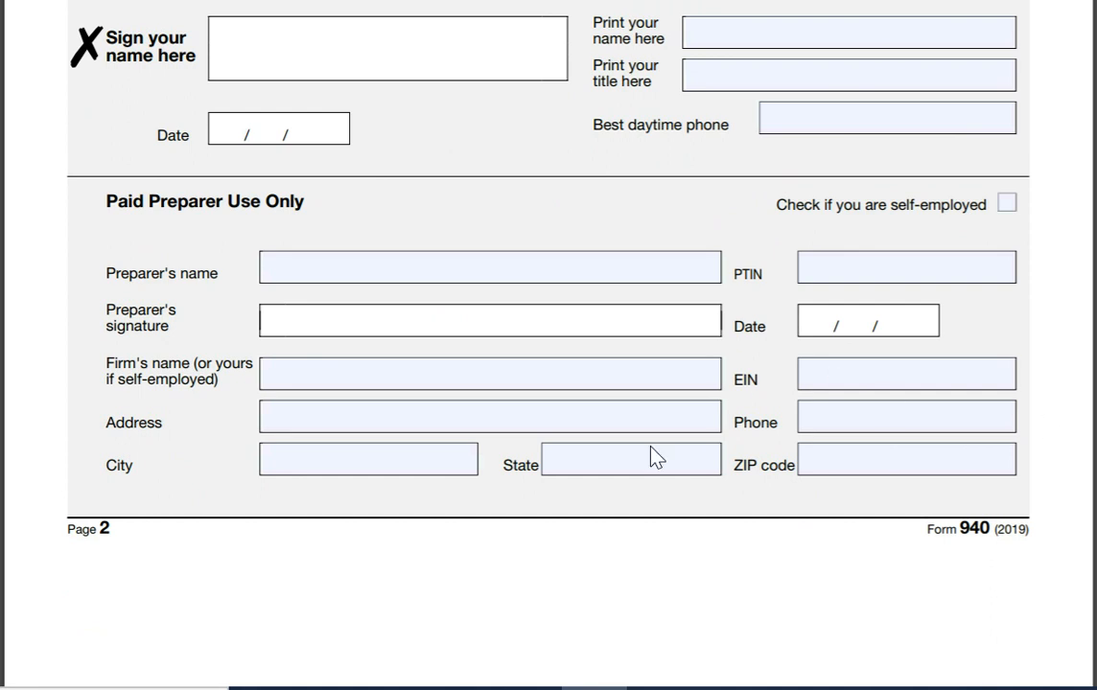
left_click(448, 266)
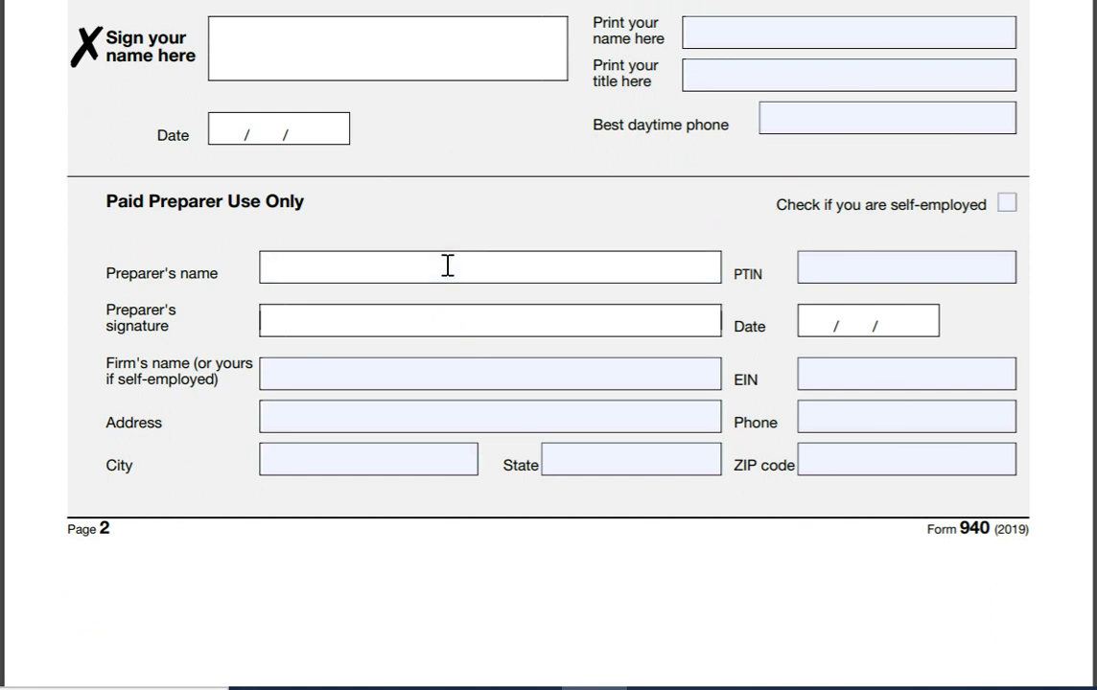